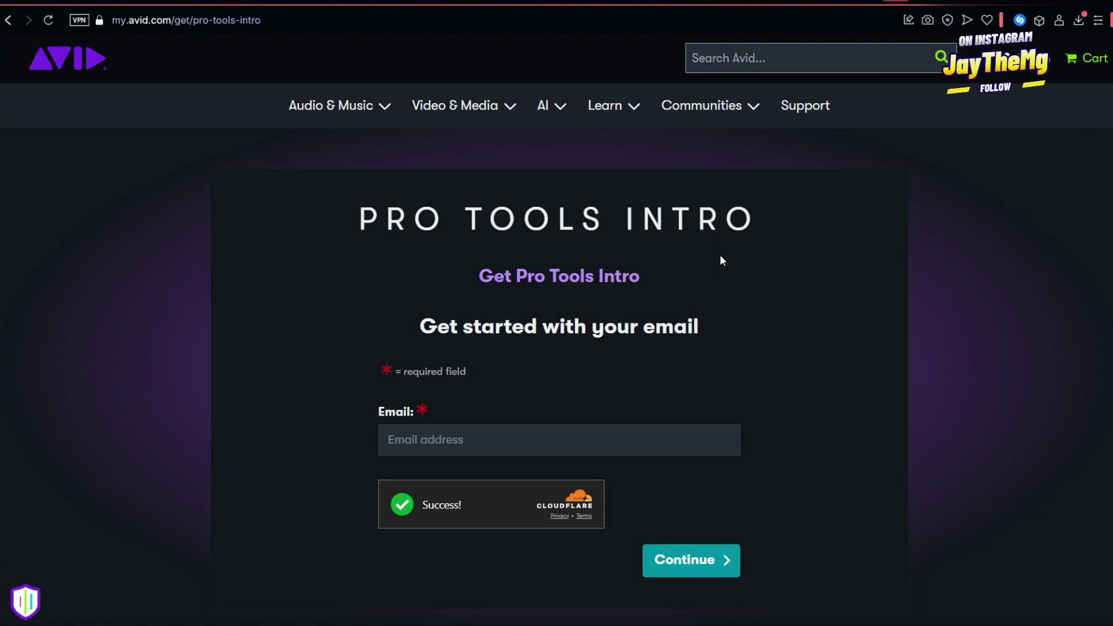
# Enter the account email address and continue the free sign-up
pyautogui.click(451, 435)
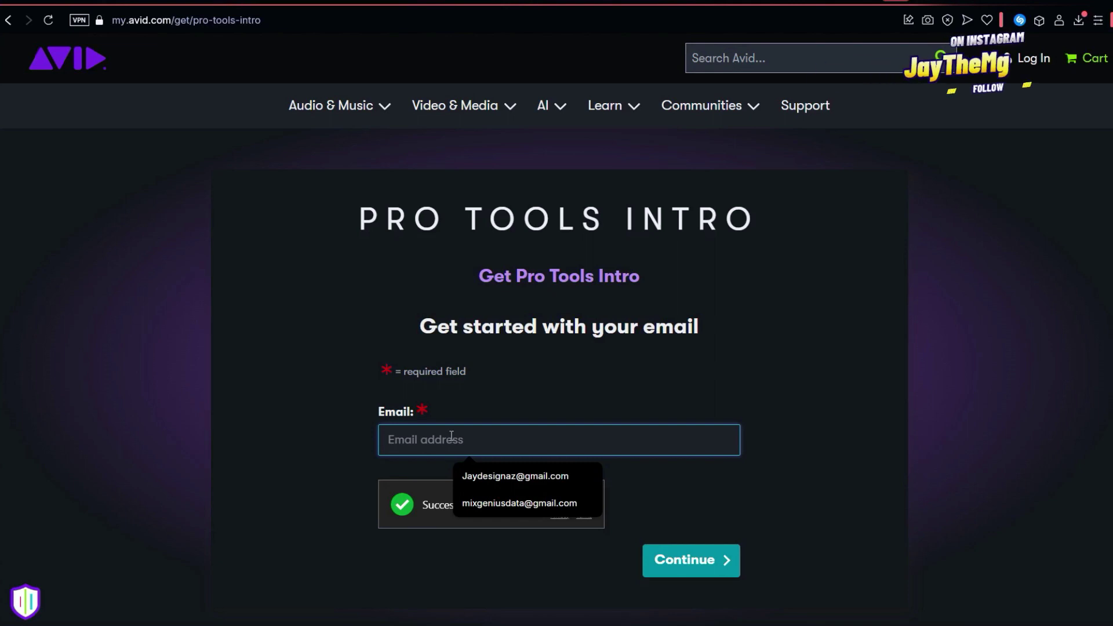
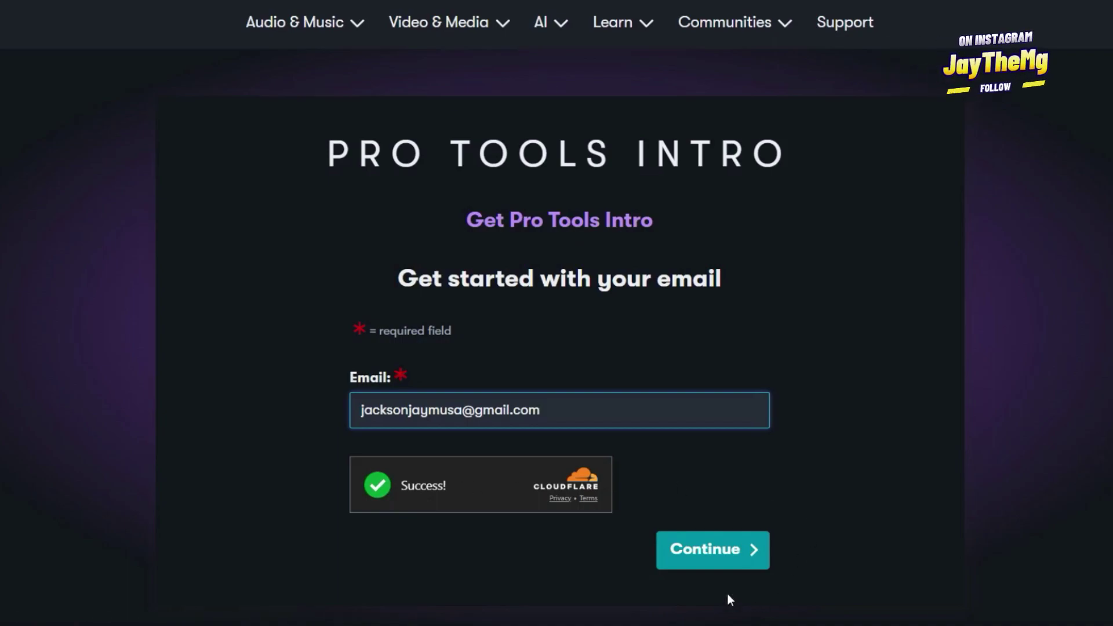
pyautogui.click(710, 551)
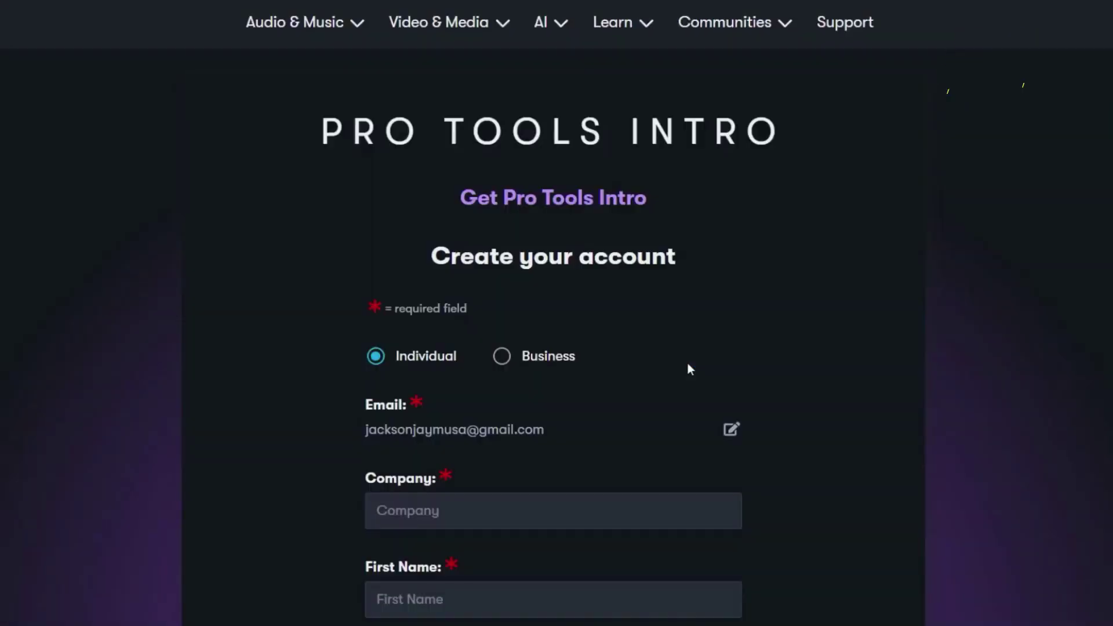
# Autofill the first and last name and choose Zambia as the country
pyautogui.scroll(-2, 399, 232)
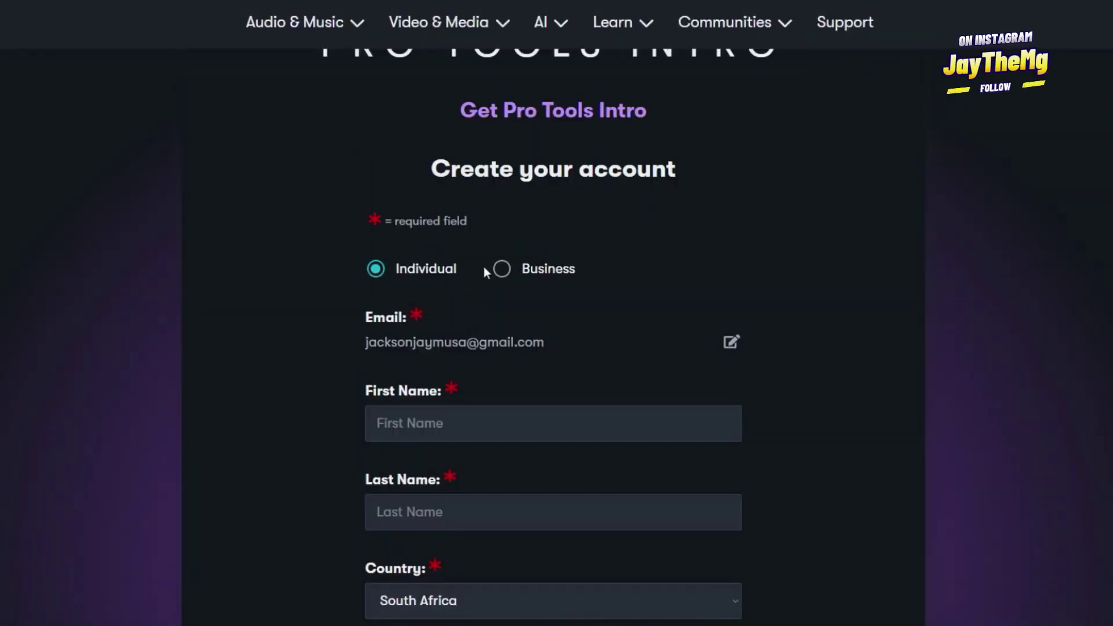
pyautogui.scroll(-2, 433, 348)
pyautogui.click(442, 338)
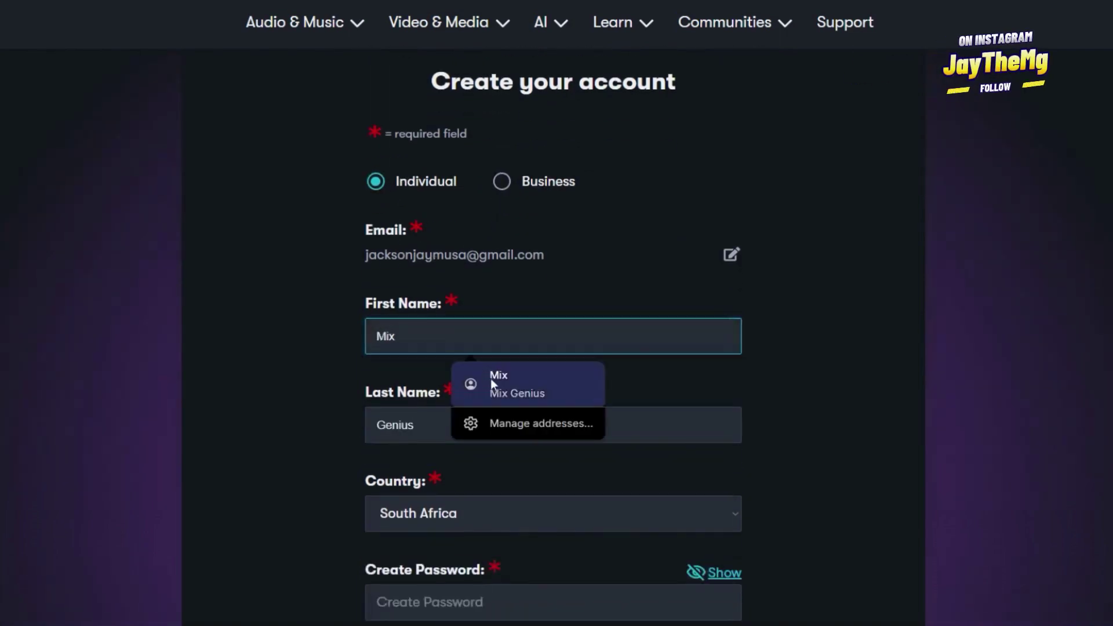
pyautogui.click(491, 381)
pyautogui.scroll(-4, 502, 325)
pyautogui.click(477, 339)
pyautogui.scroll(-10, 463, 319)
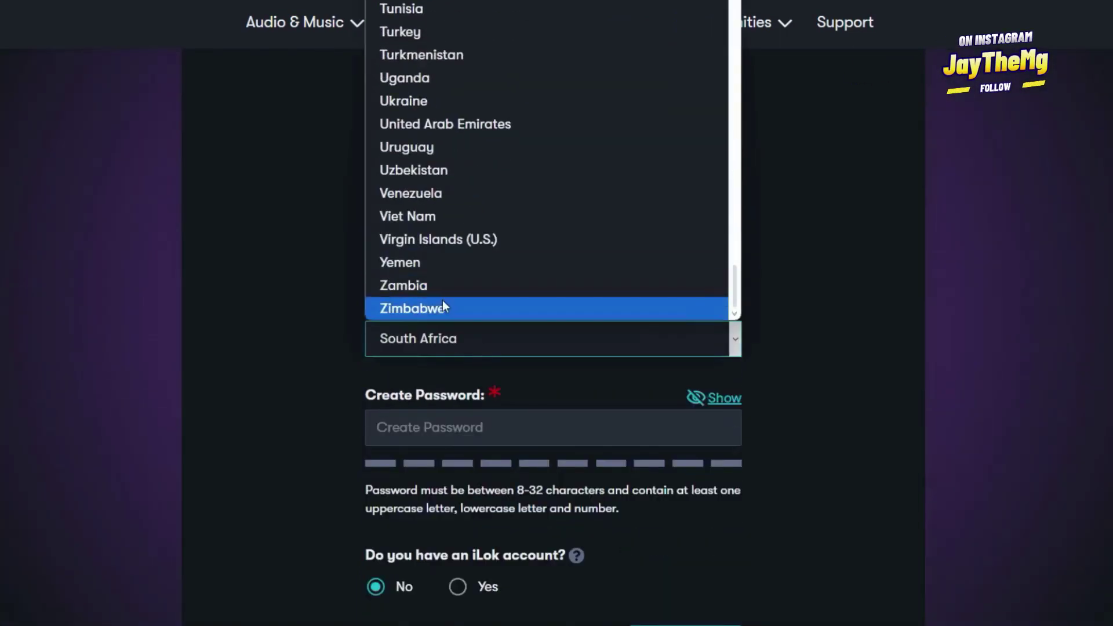
pyautogui.click(432, 284)
# Enter the account password, leave iLok as No, and submit the form
pyautogui.scroll(-4, 624, 278)
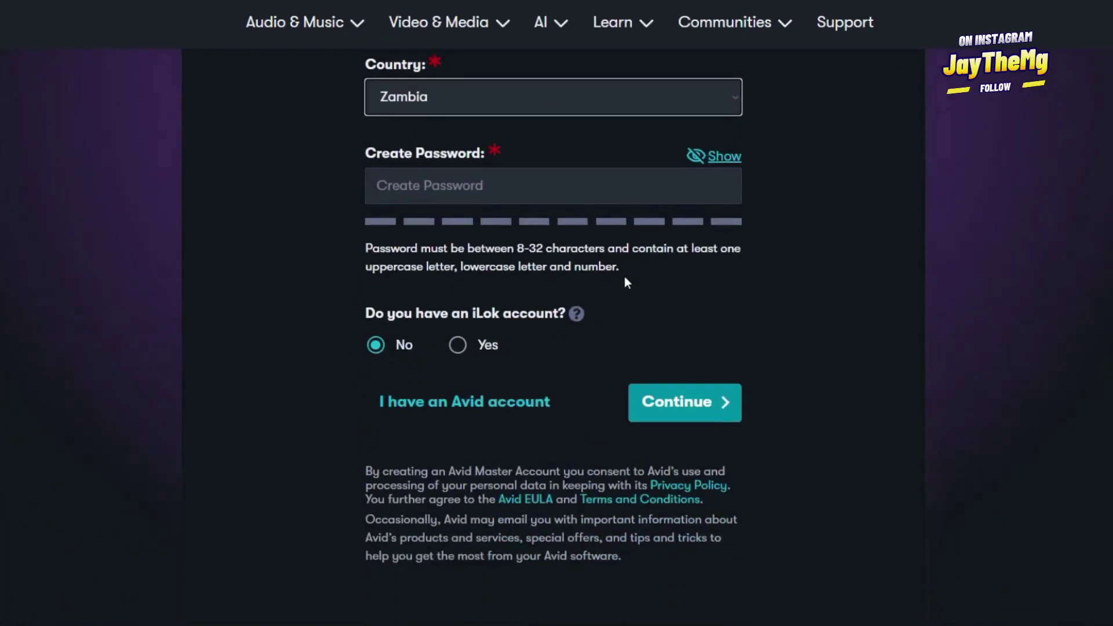
pyautogui.click(476, 191)
pyautogui.write('•')
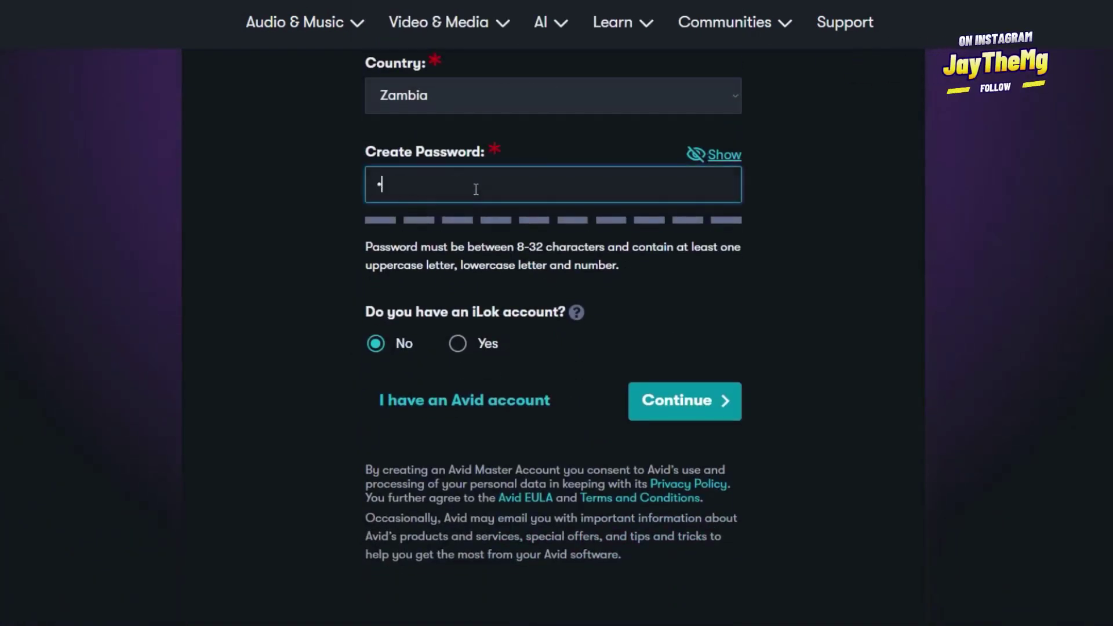
pyautogui.write('•••••••••')
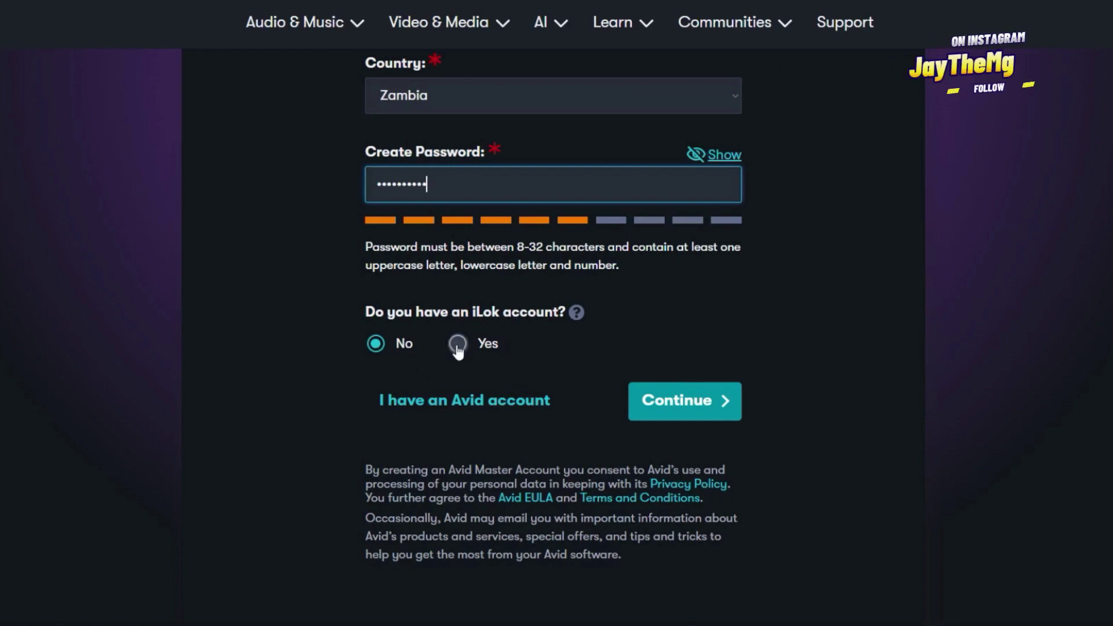
pyautogui.click(685, 401)
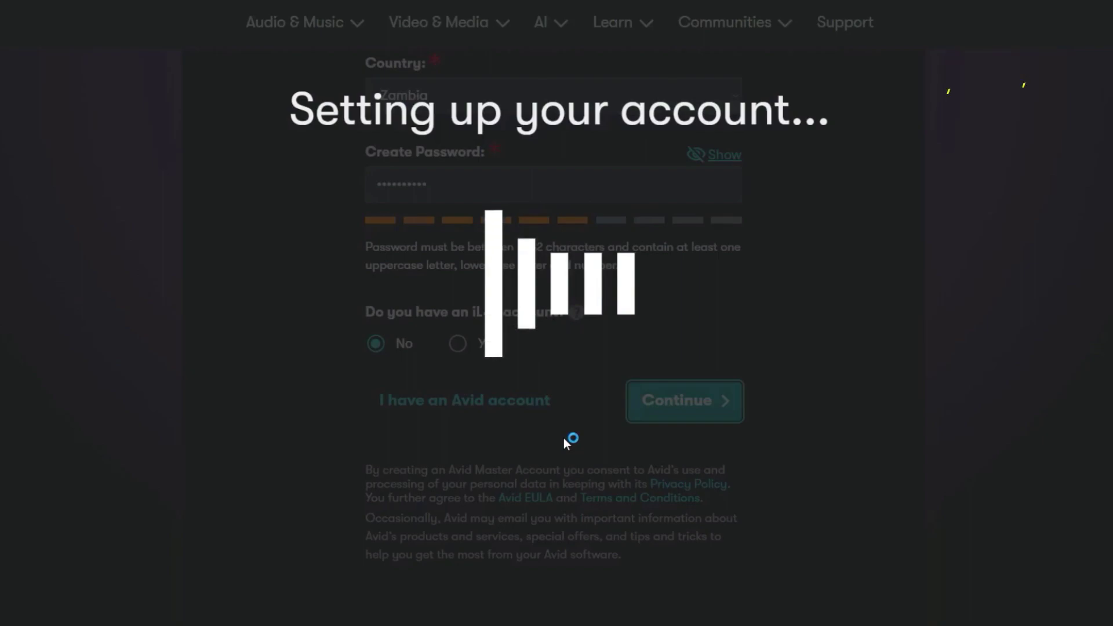
# Scroll the page while account setup activates the Pro Tools Intro license
pyautogui.scroll(-1, 412, 267)
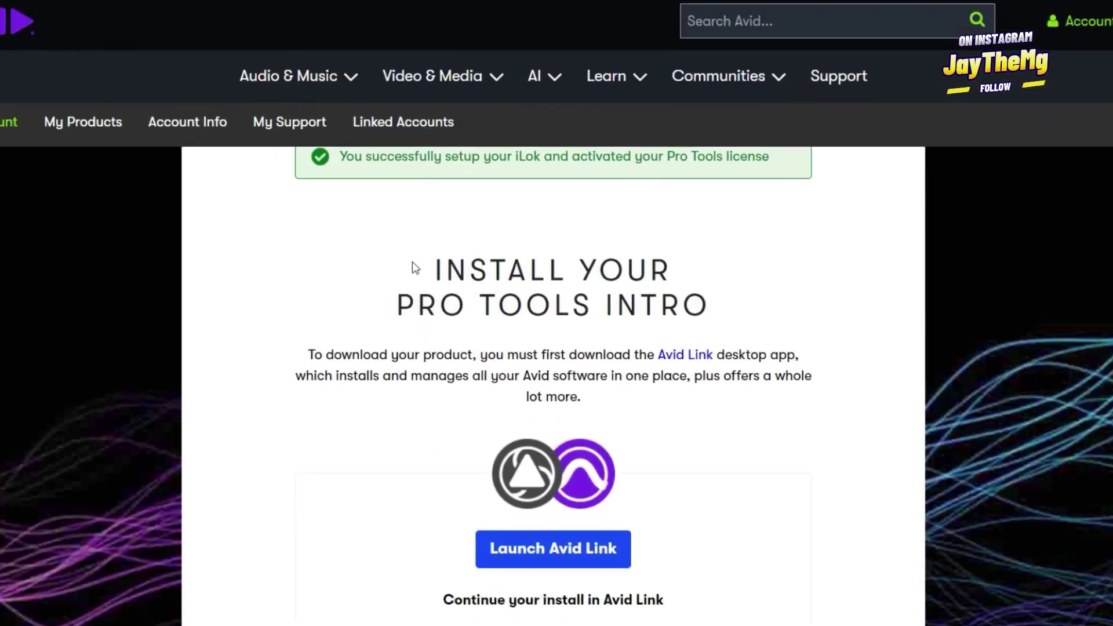
pyautogui.scroll(1, 383, 274)
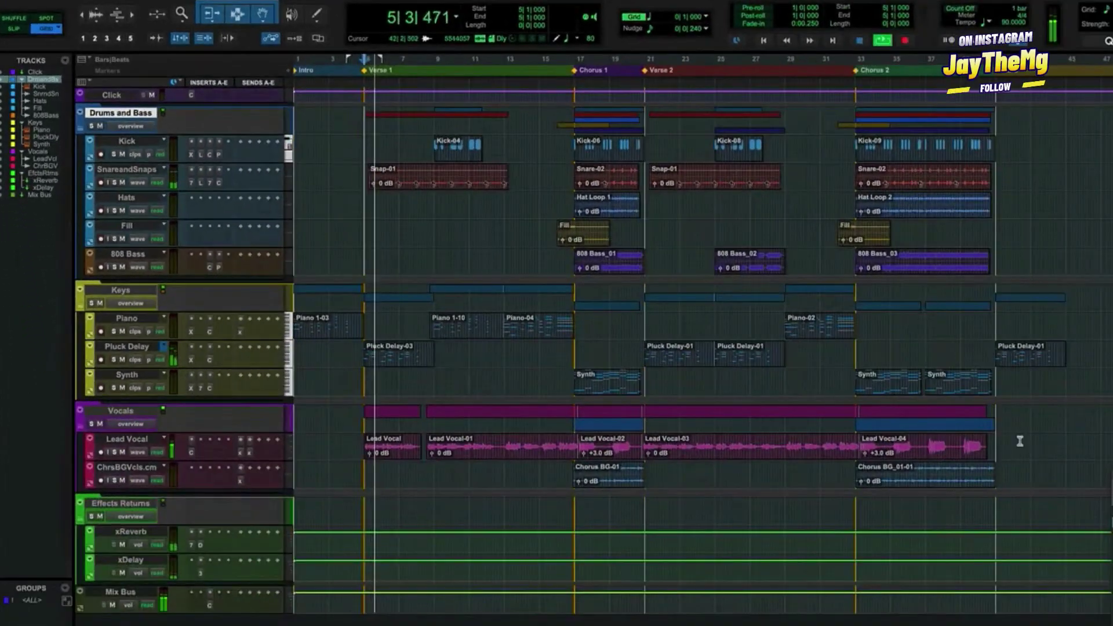
# Jump to Chorus 1, select Kick through 808 Bass clips (bars 7–19), and open Kick's Xpand!2
pyautogui.press('KP_Decimal')
pyautogui.press('3')
pyautogui.press('KP_Decimal')
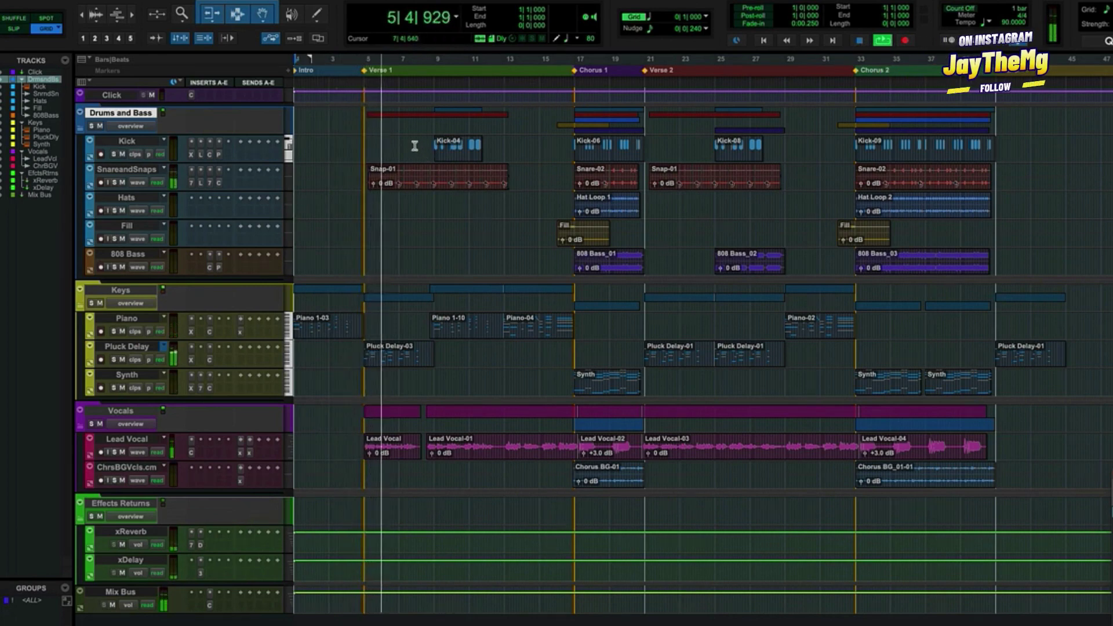
pyautogui.moveTo(415, 145); pyautogui.dragTo(655, 261)
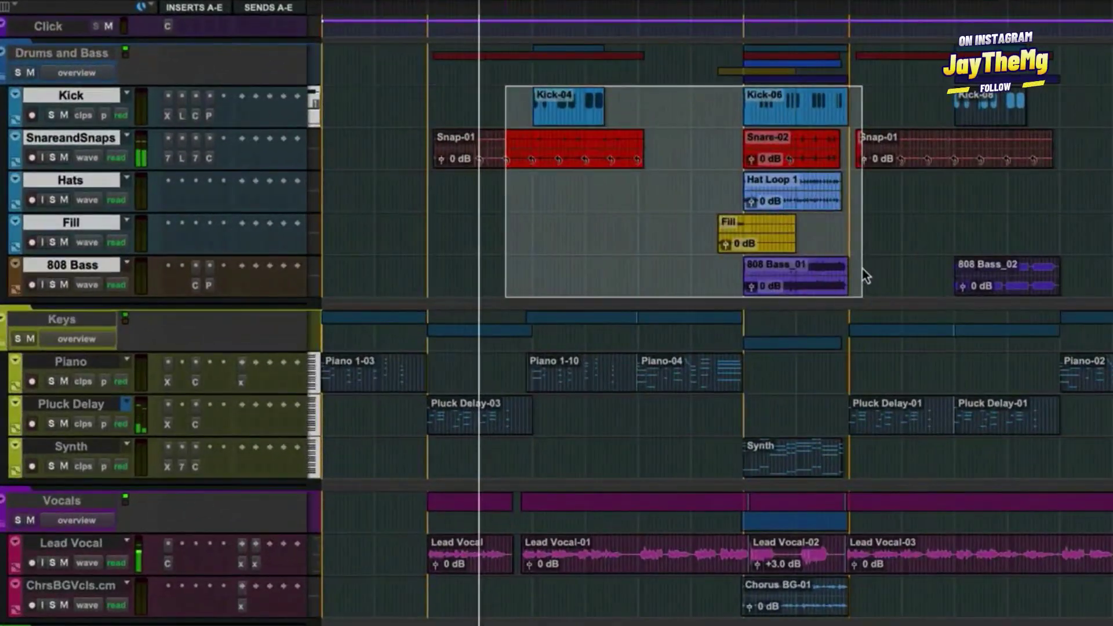
pyautogui.click(167, 116)
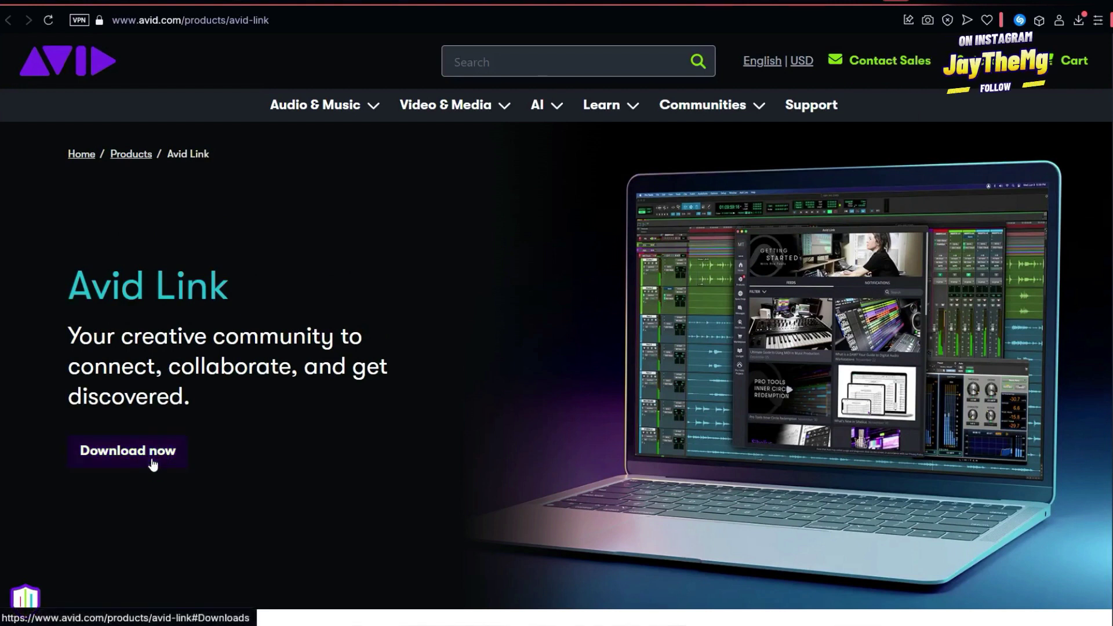
# Download the Avid Link Windows installer and pause the duplicate download
pyautogui.click(155, 458)
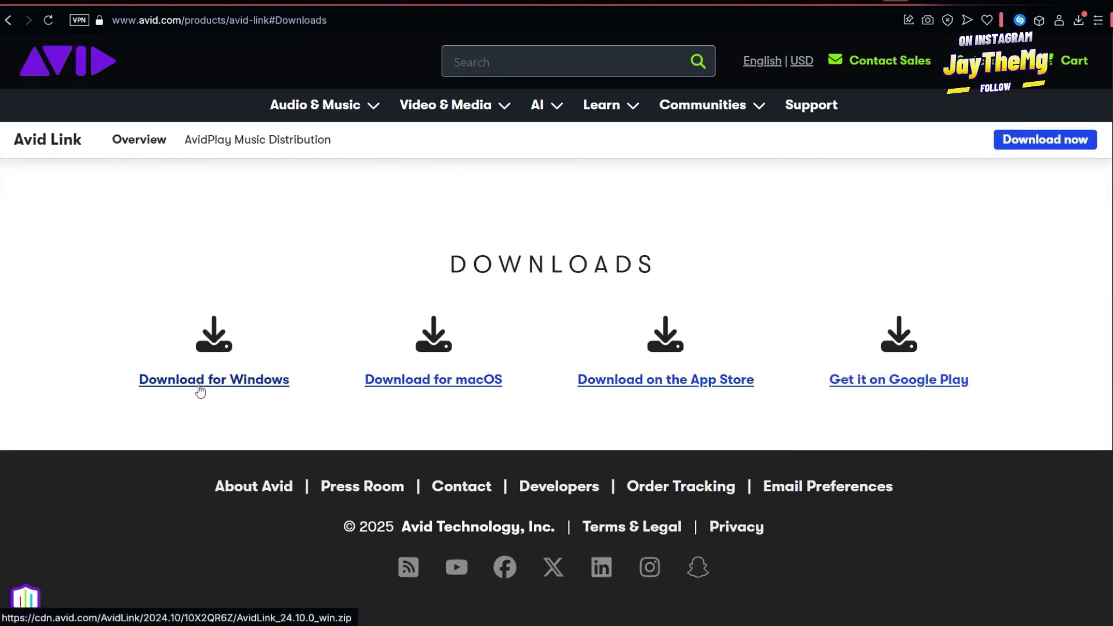
pyautogui.click(238, 385)
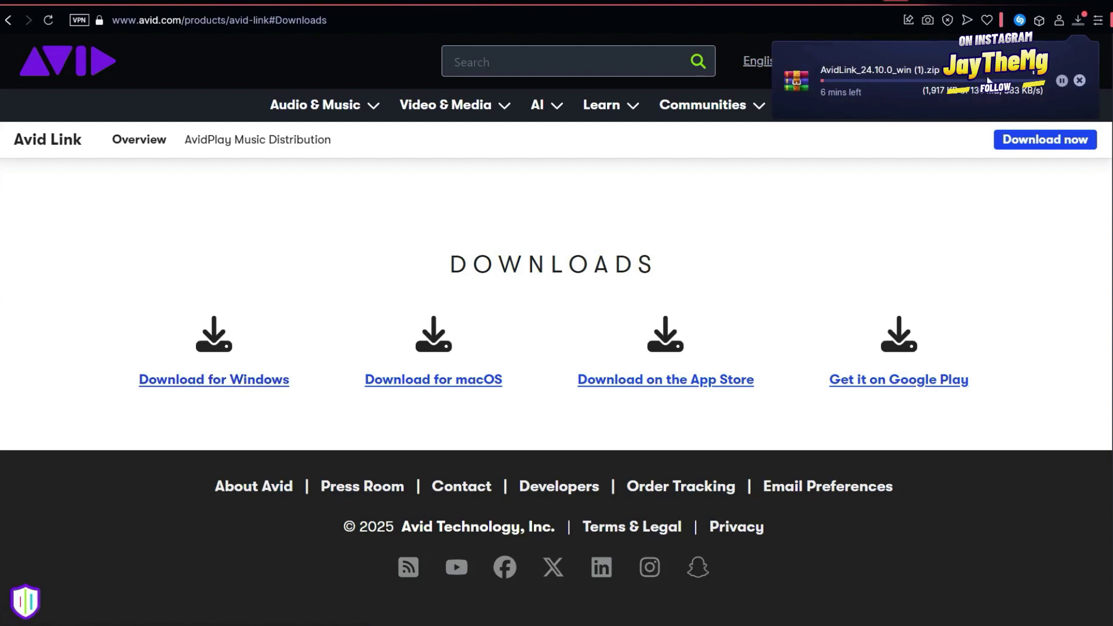
pyautogui.click(1062, 81)
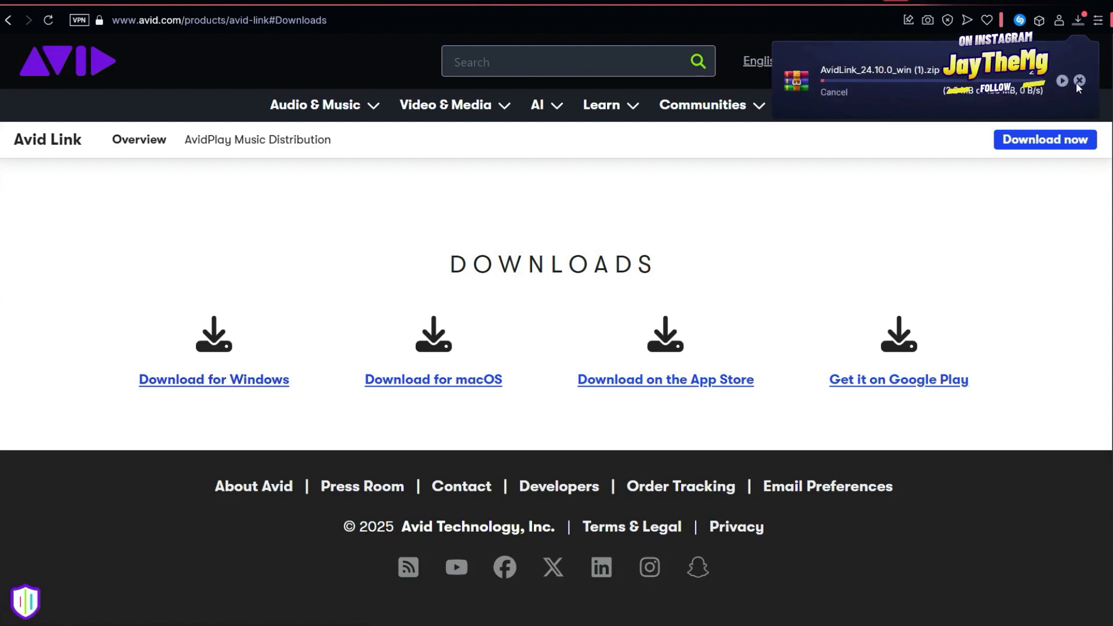
# Open AvidLink_24.10.0_win.zip from the browser's downloads list
pyautogui.click(1079, 22)
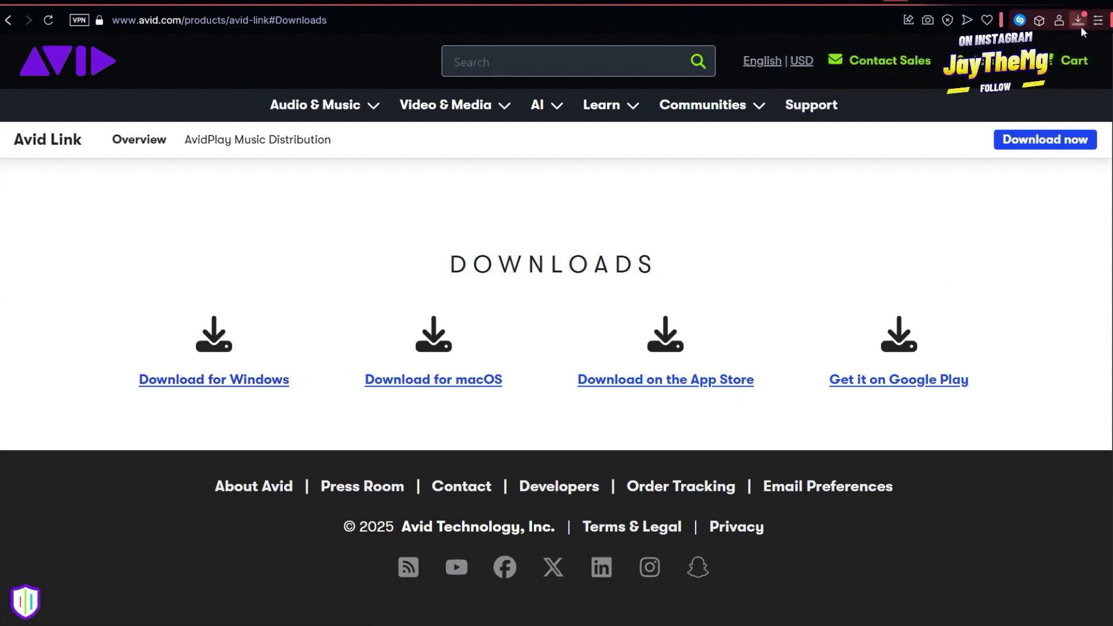
pyautogui.click(1078, 24)
pyautogui.click(916, 161)
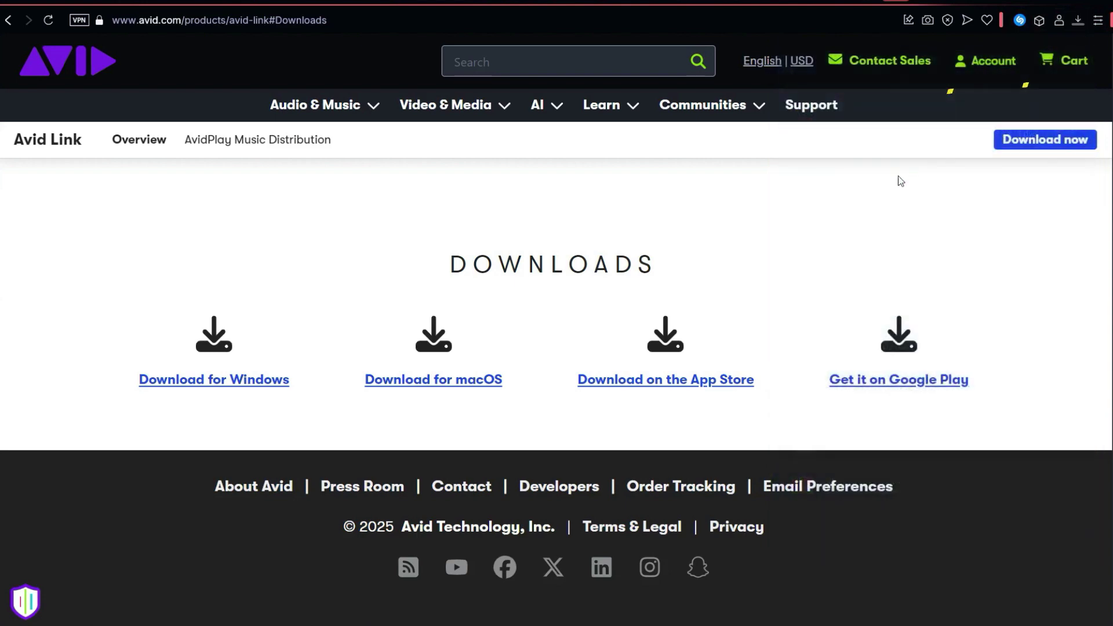
# Run AvidLinkSetup.exe, cancel the install since Avid Link exists, and minimize WinRAR
pyautogui.doubleClick(730, 354)
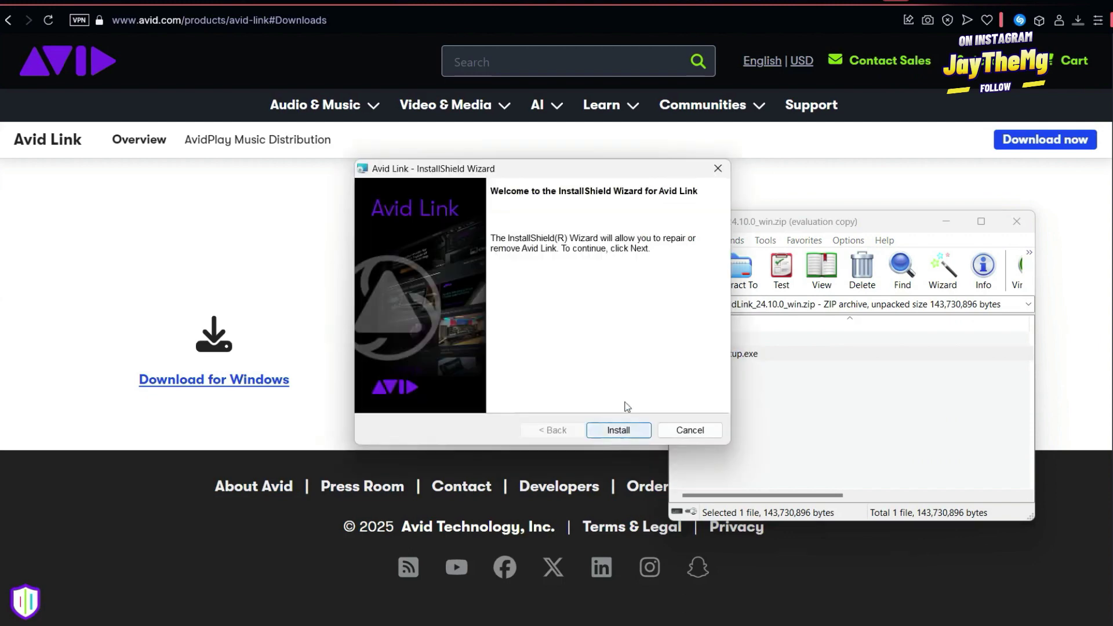
pyautogui.click(606, 430)
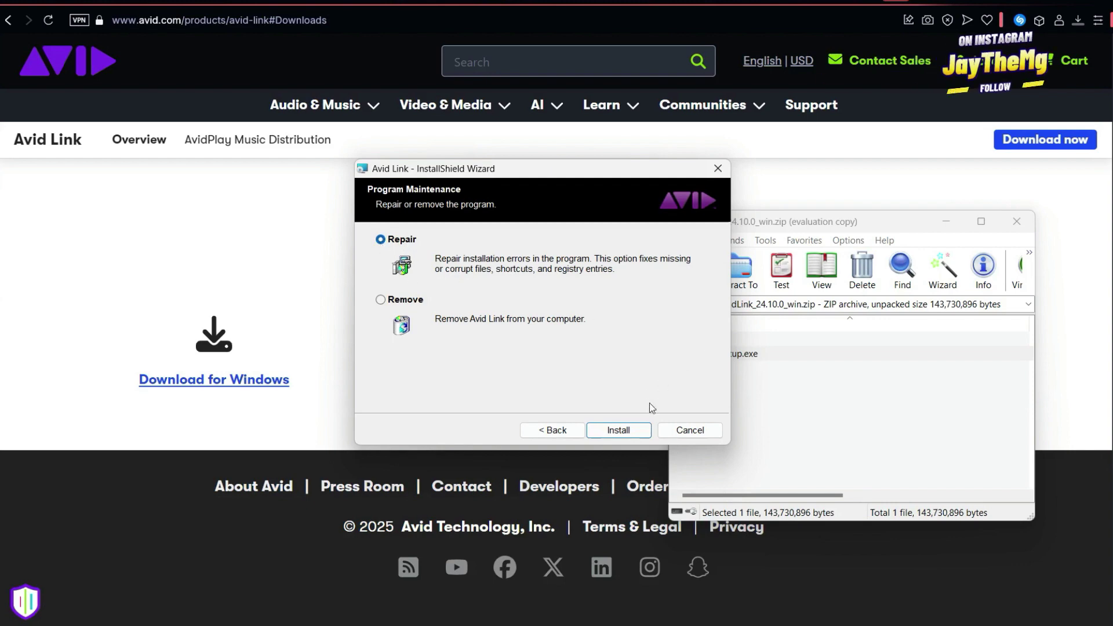
pyautogui.click(690, 432)
pyautogui.click(524, 336)
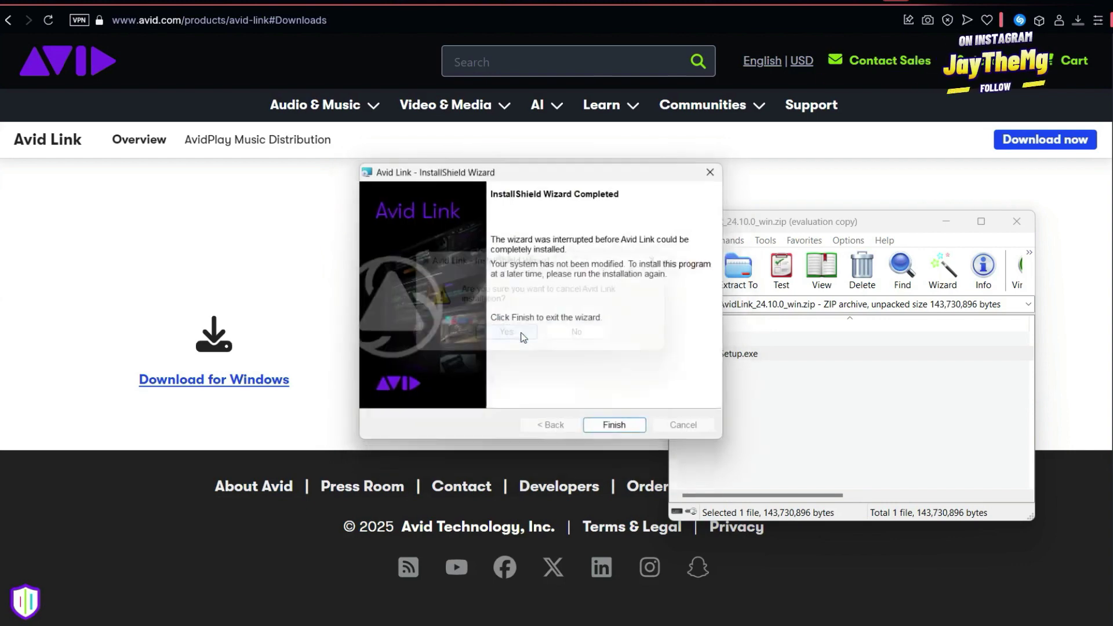
pyautogui.click(634, 430)
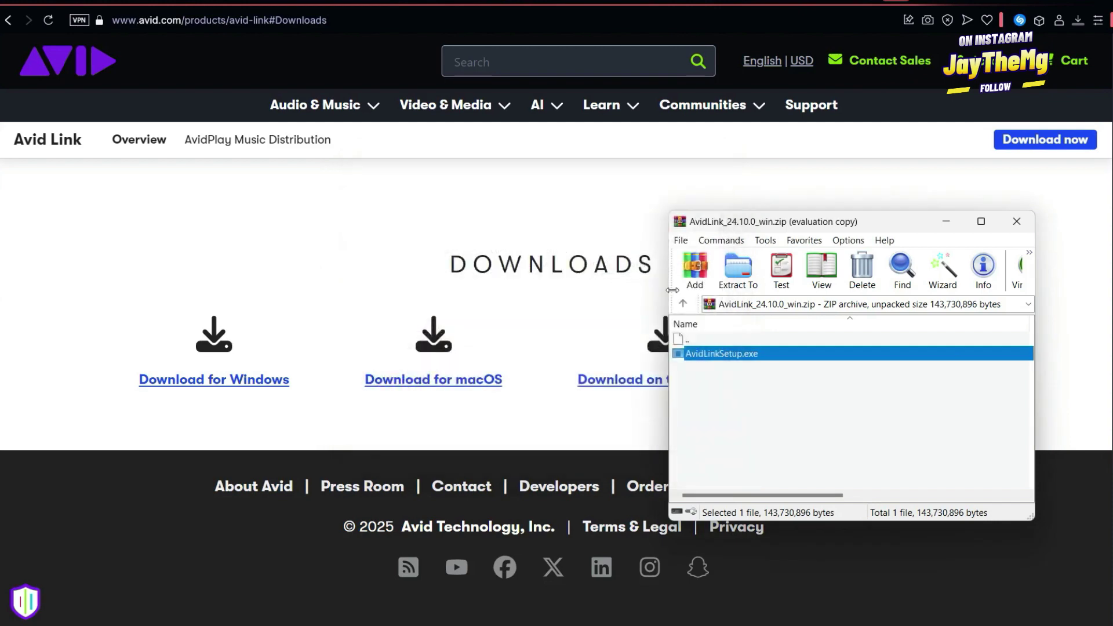
pyautogui.click(946, 221)
# Launch Avid Link from the Start menu and sign in with the account email and password
pyautogui.press('super')
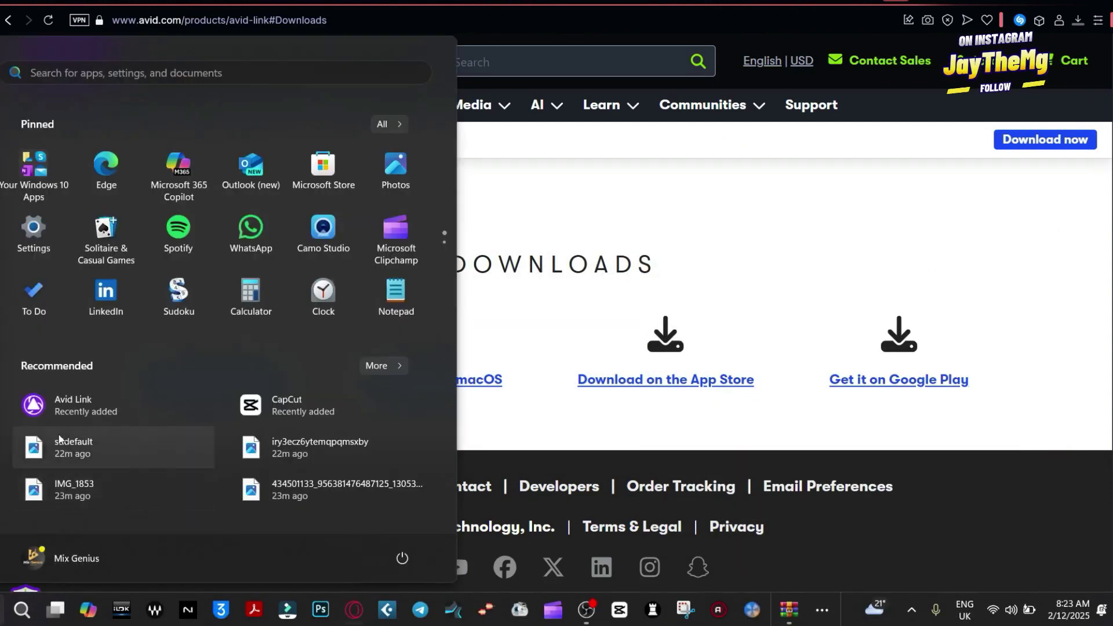
pyautogui.click(58, 397)
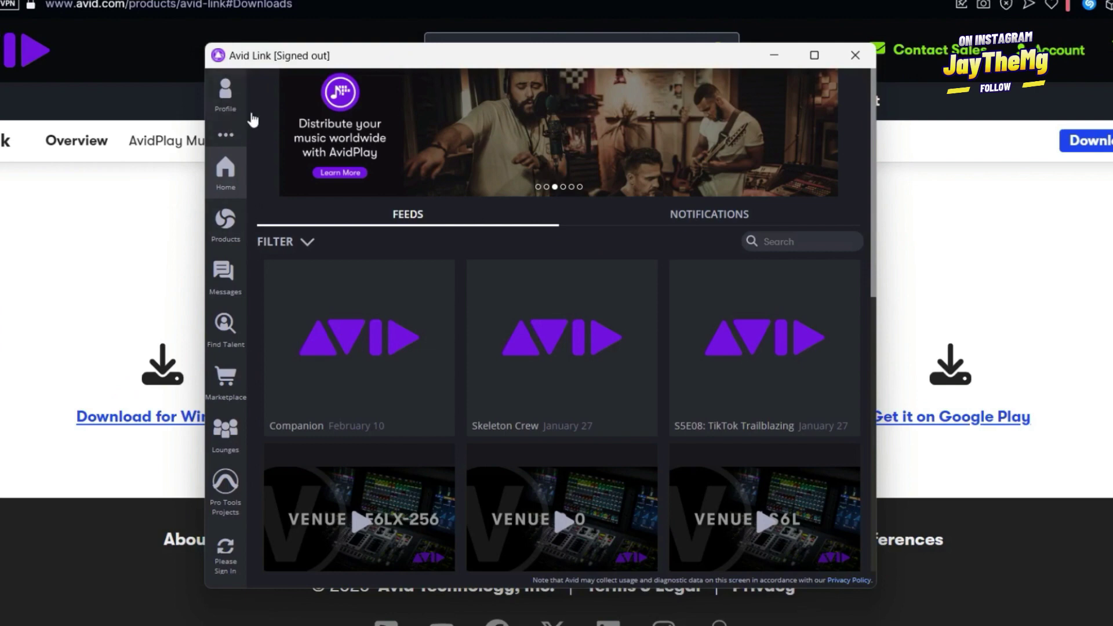
pyautogui.click(231, 105)
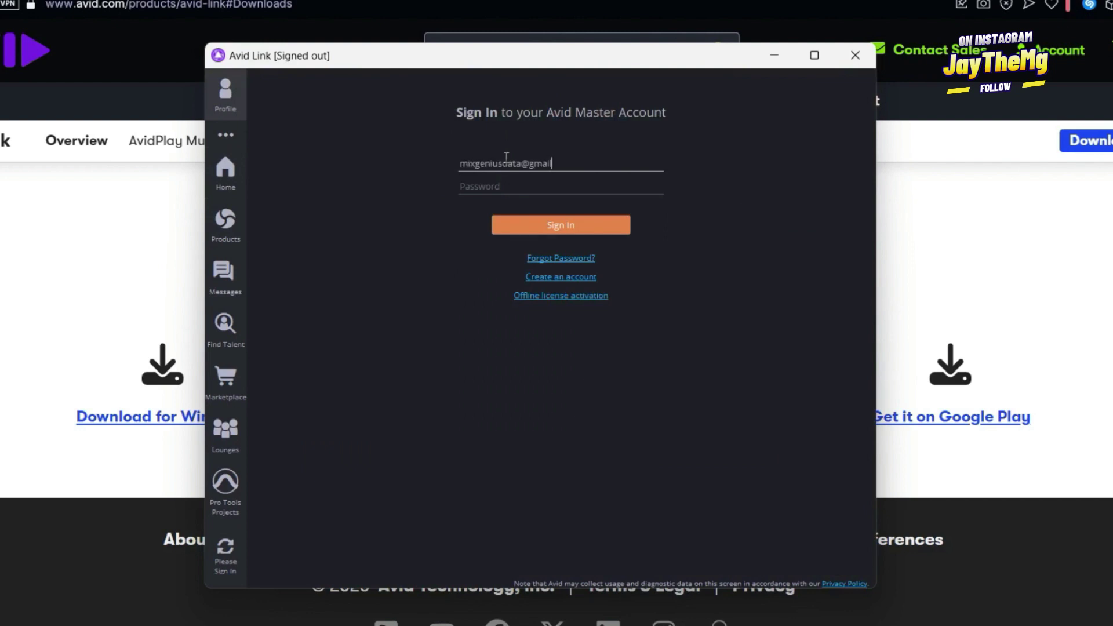
pyautogui.write('.com')
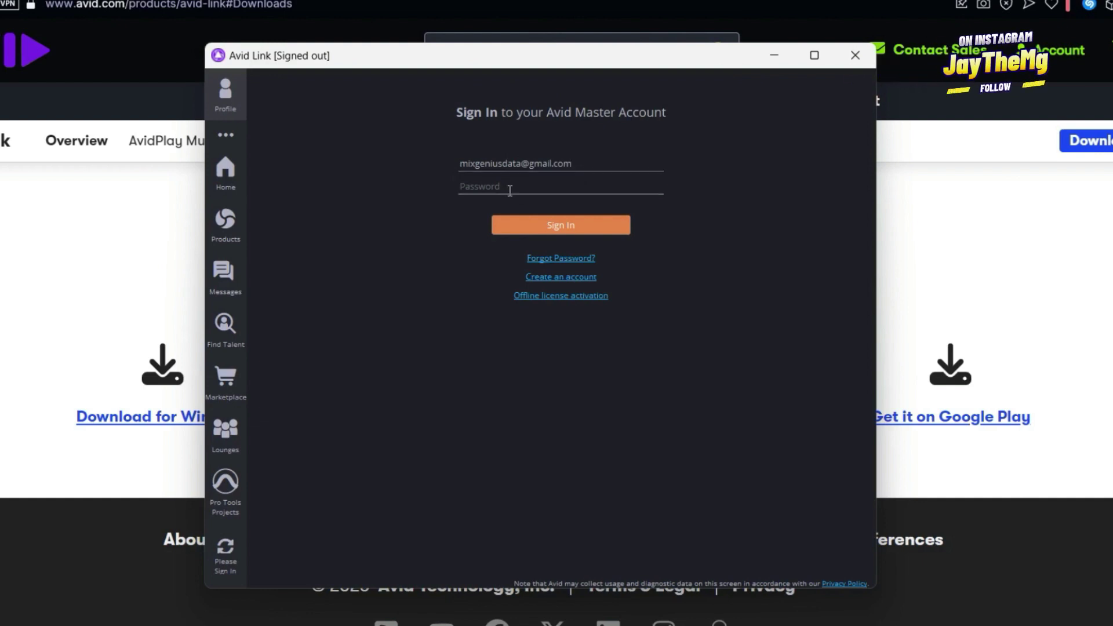
pyautogui.hotkey('ctrl', 'v')
pyautogui.click(546, 231)
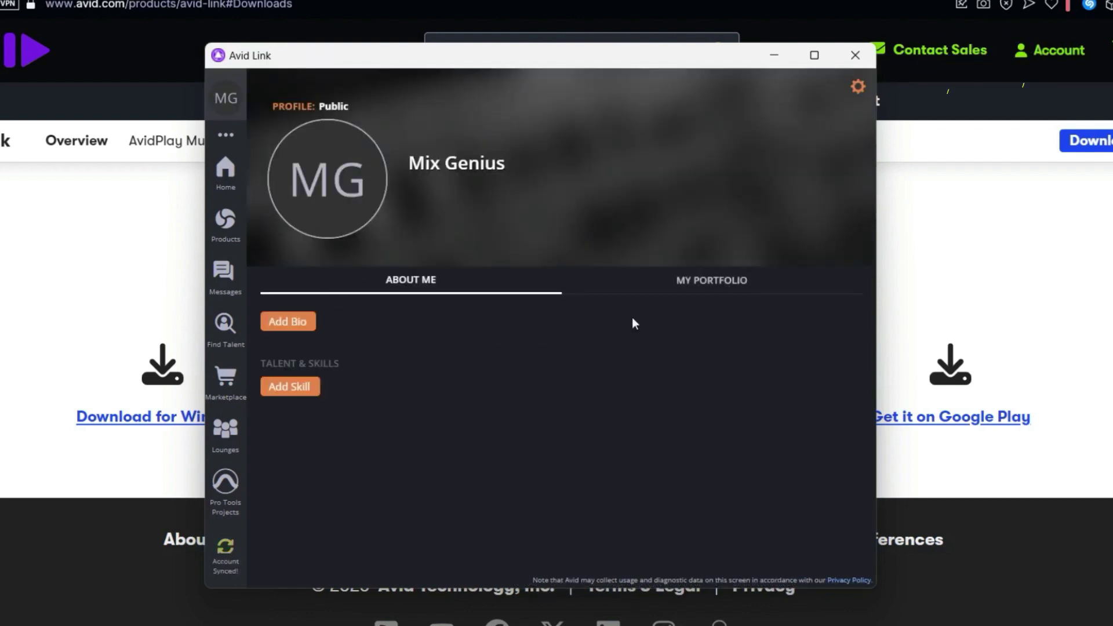
# Install Pro Tools 2024.10.2 from the Products list and close the resources survey
pyautogui.click(232, 231)
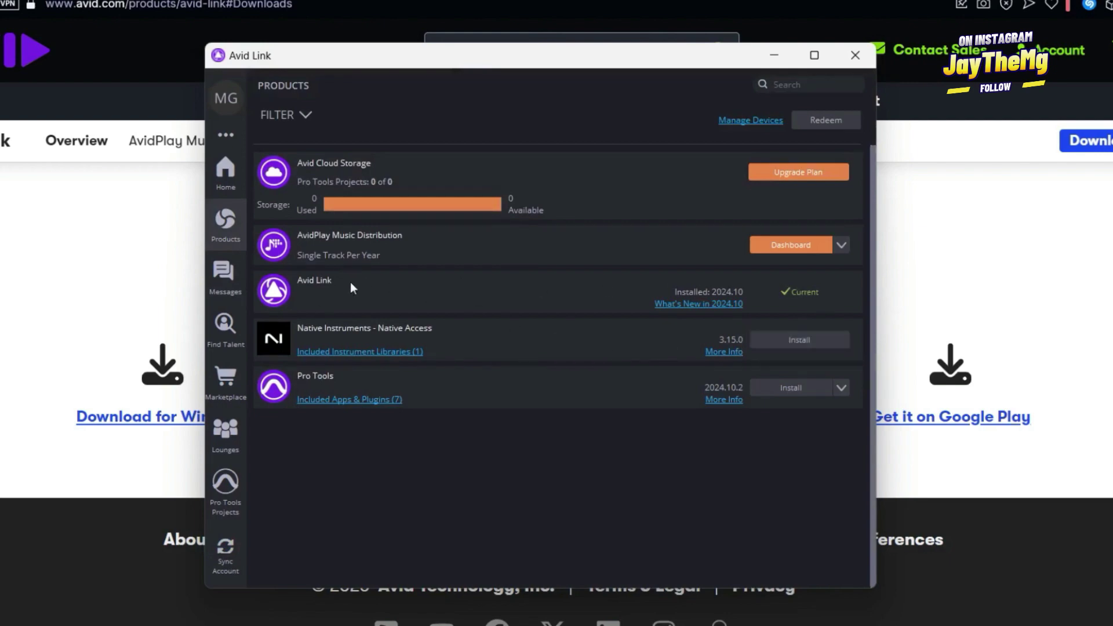
pyautogui.click(792, 394)
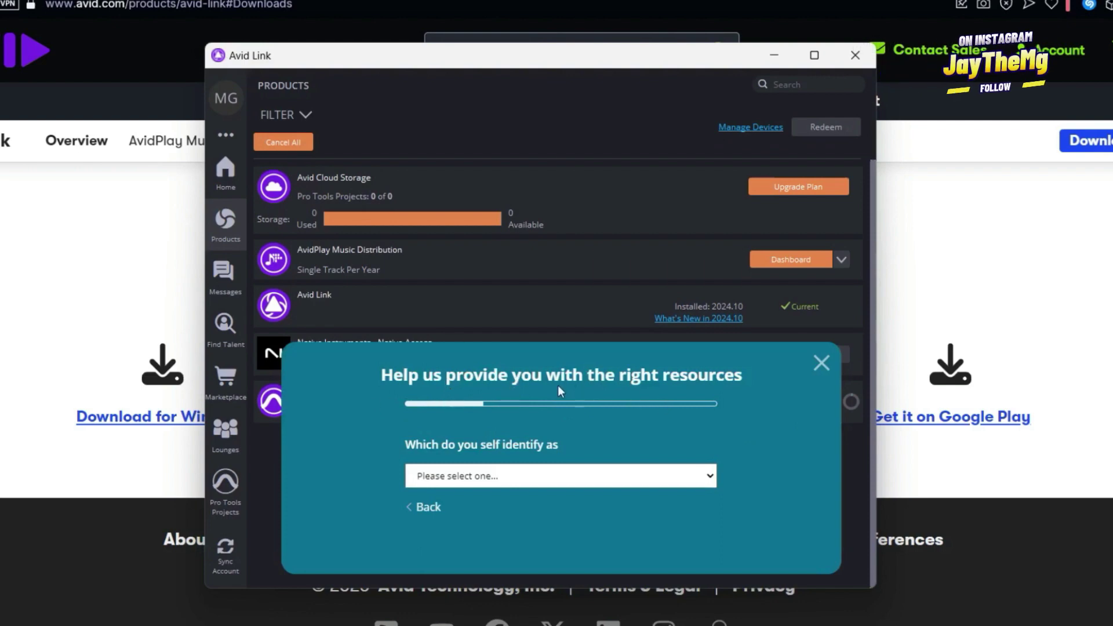
pyautogui.click(821, 364)
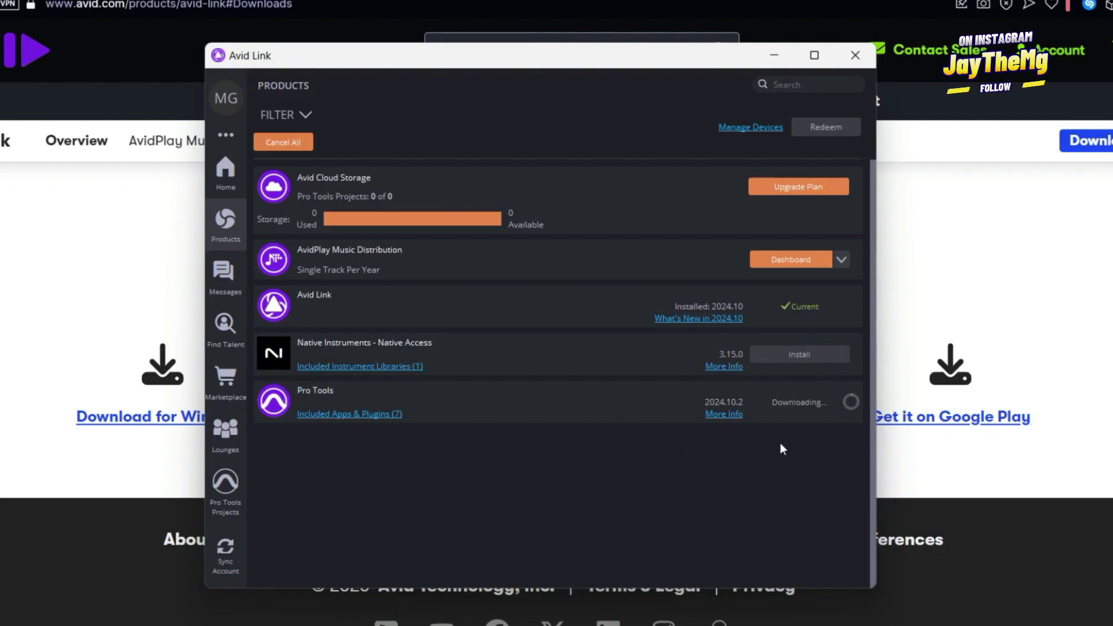